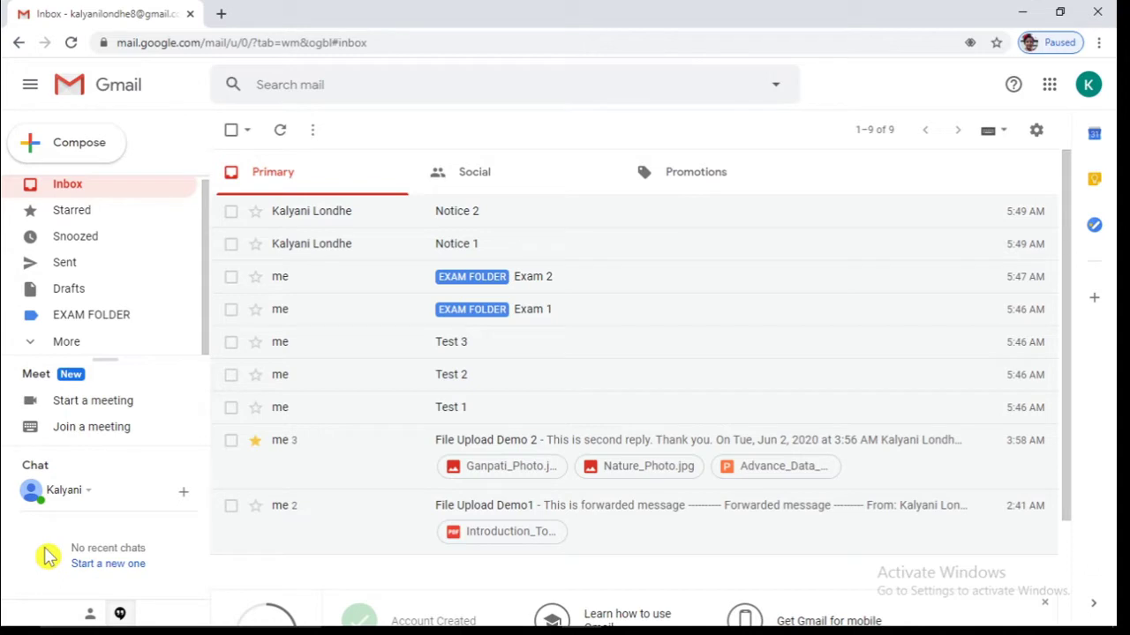
Discard a blank new message, then open the full Settings page and scroll to the Signature section
click(76, 152)
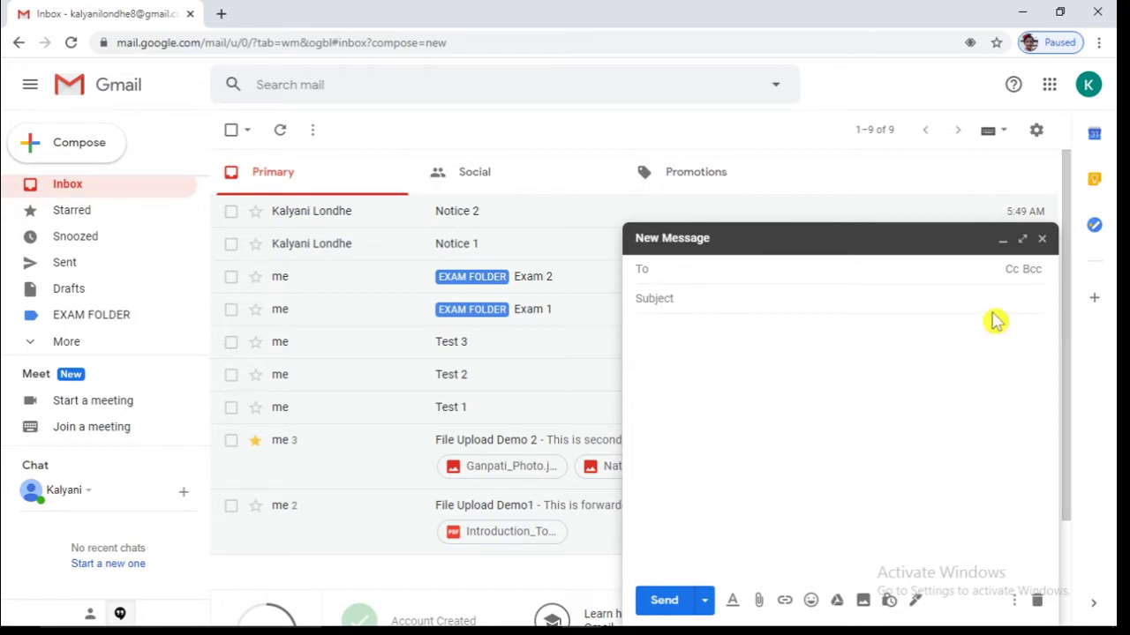
click(1042, 240)
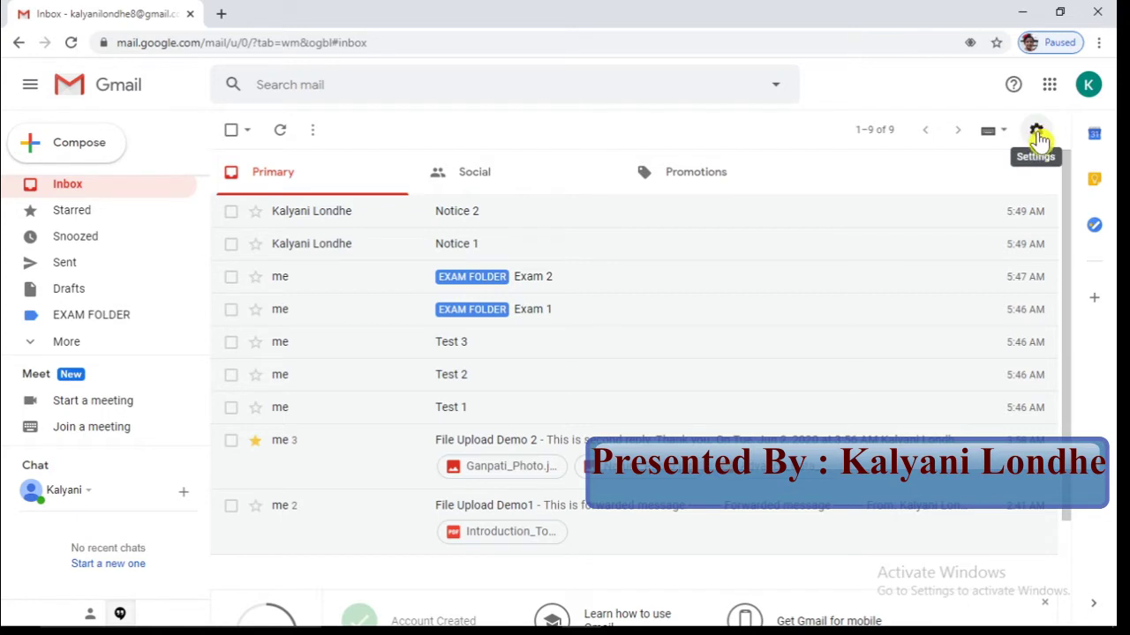
click(1037, 133)
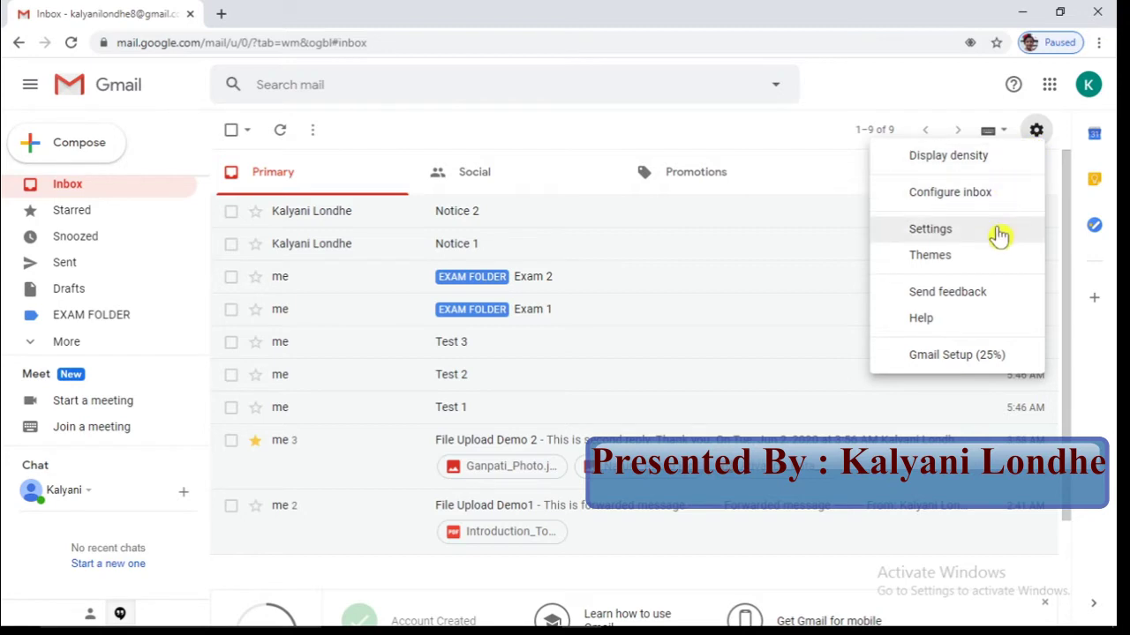
click(998, 232)
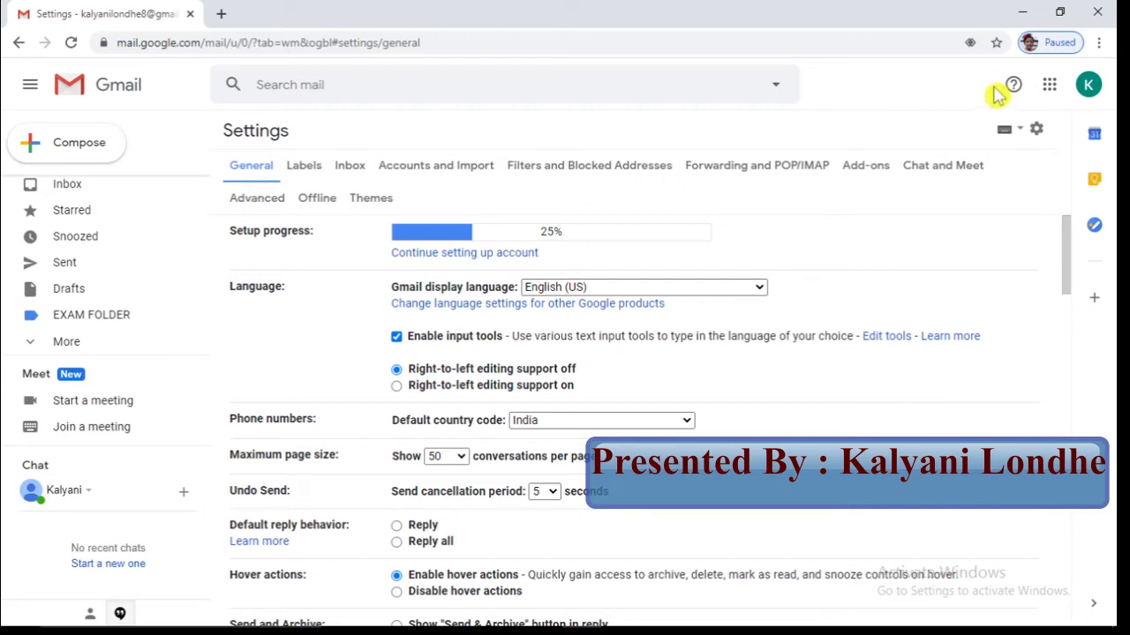
drag(1068, 261, 1112, 541)
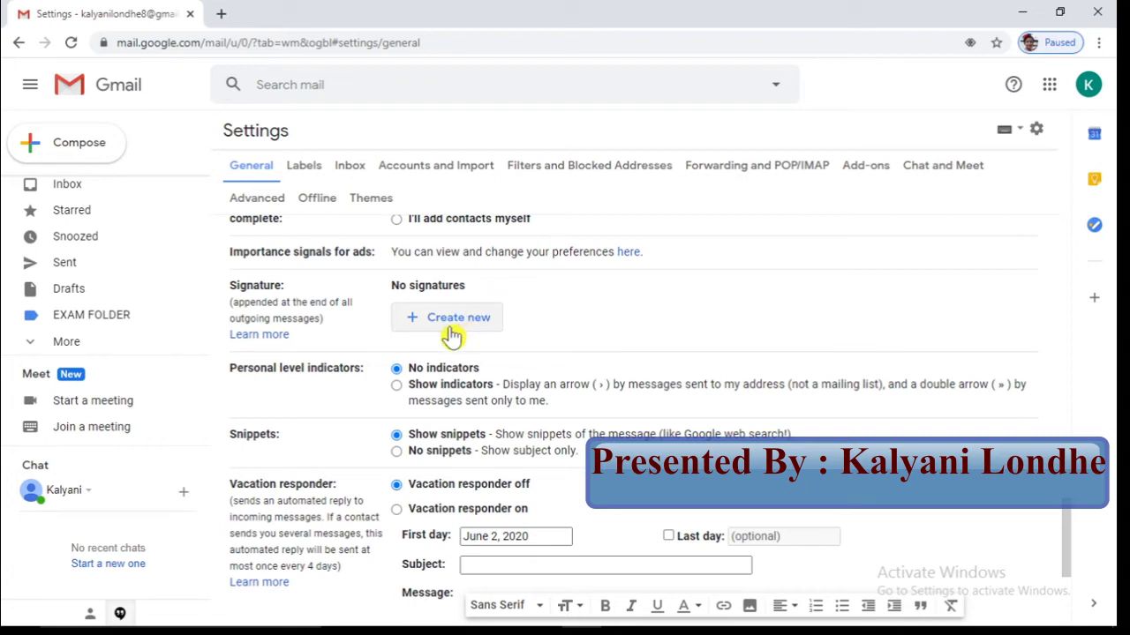
Add a new signature and name it 'Signature1'
click(451, 335)
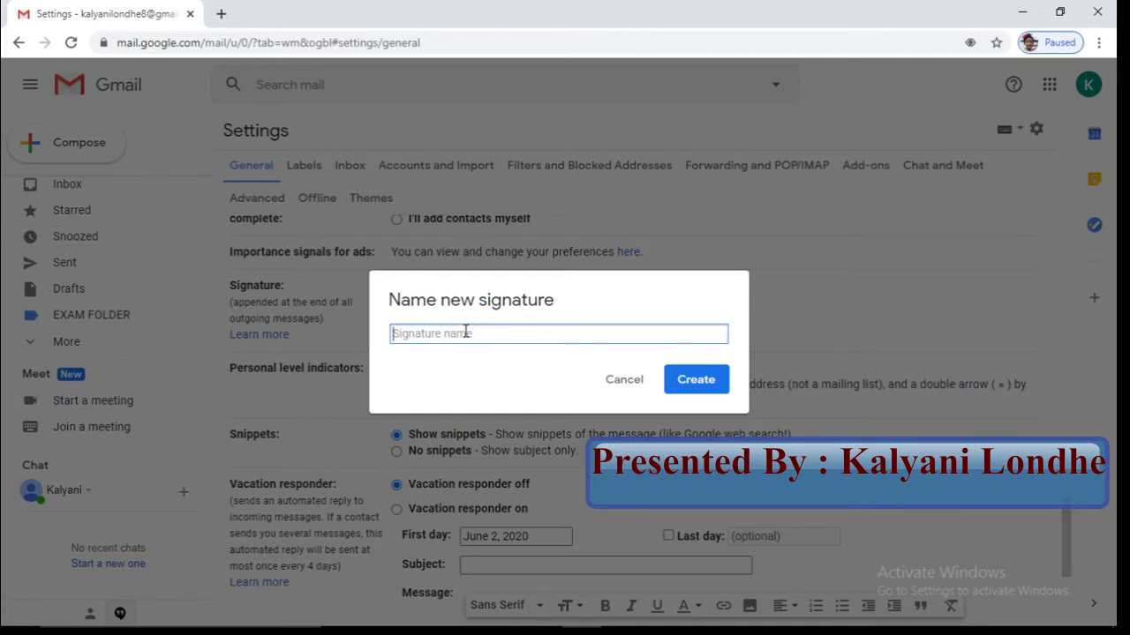
text(Signature1)
click(703, 389)
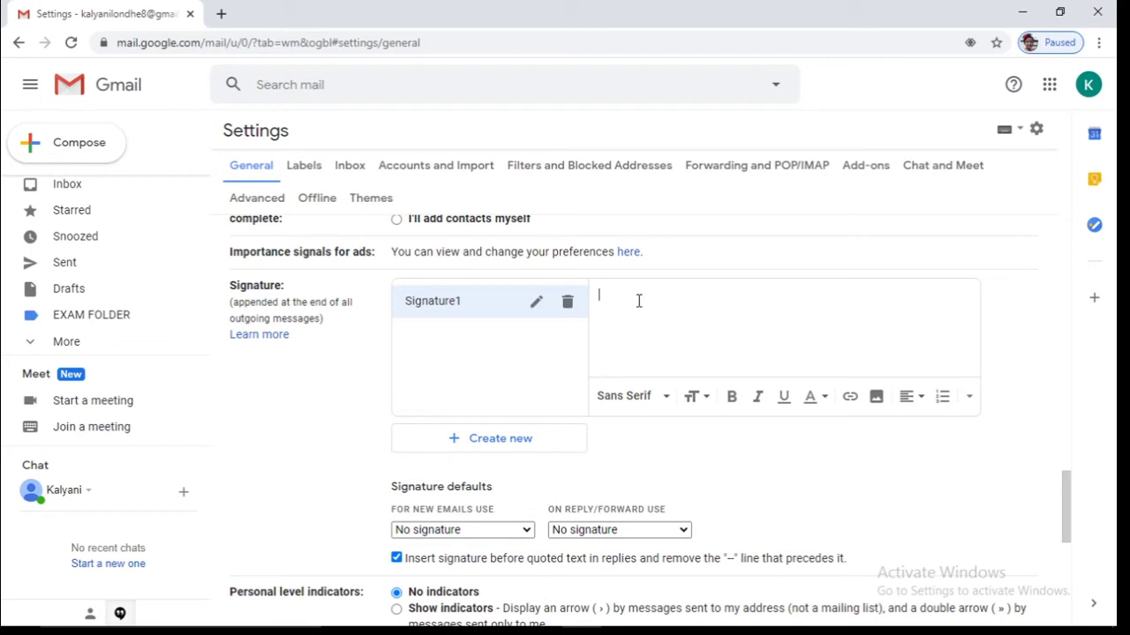
Enter 'Thanks and Regards,', the sender's name and an 'Email Id :' line, bolding the first line
key(Return)
key(Return)
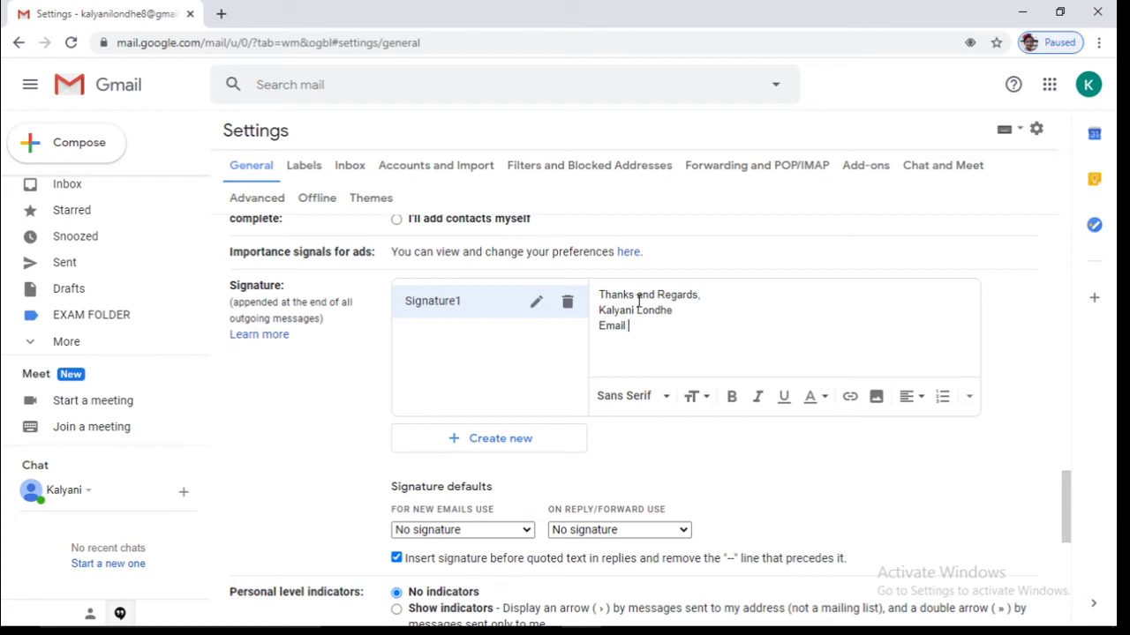
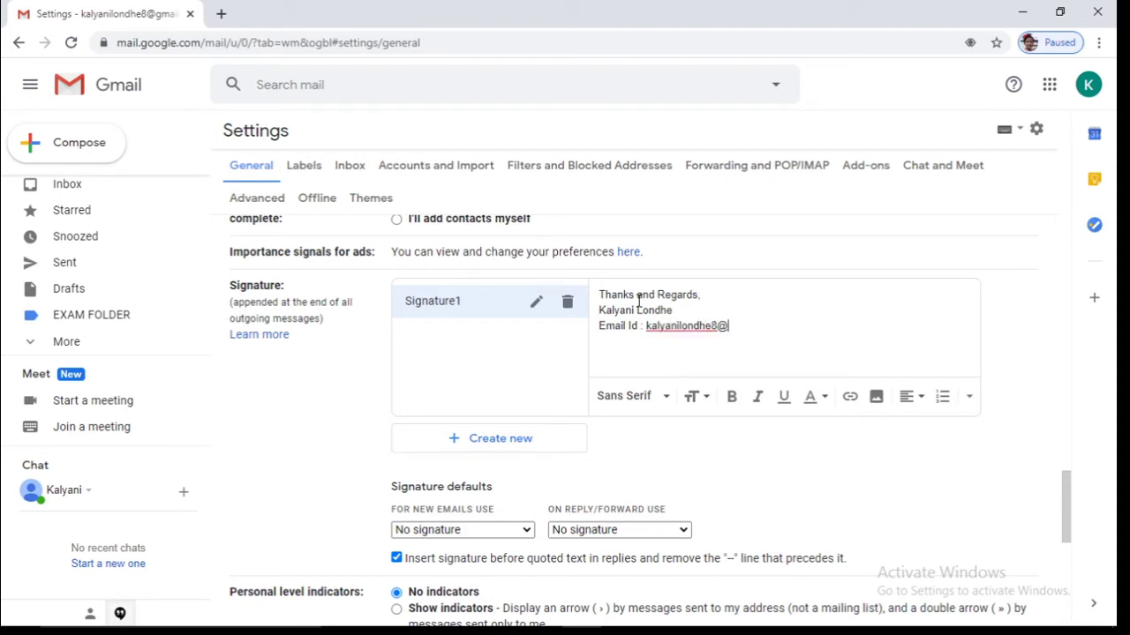
drag(709, 297, 598, 298)
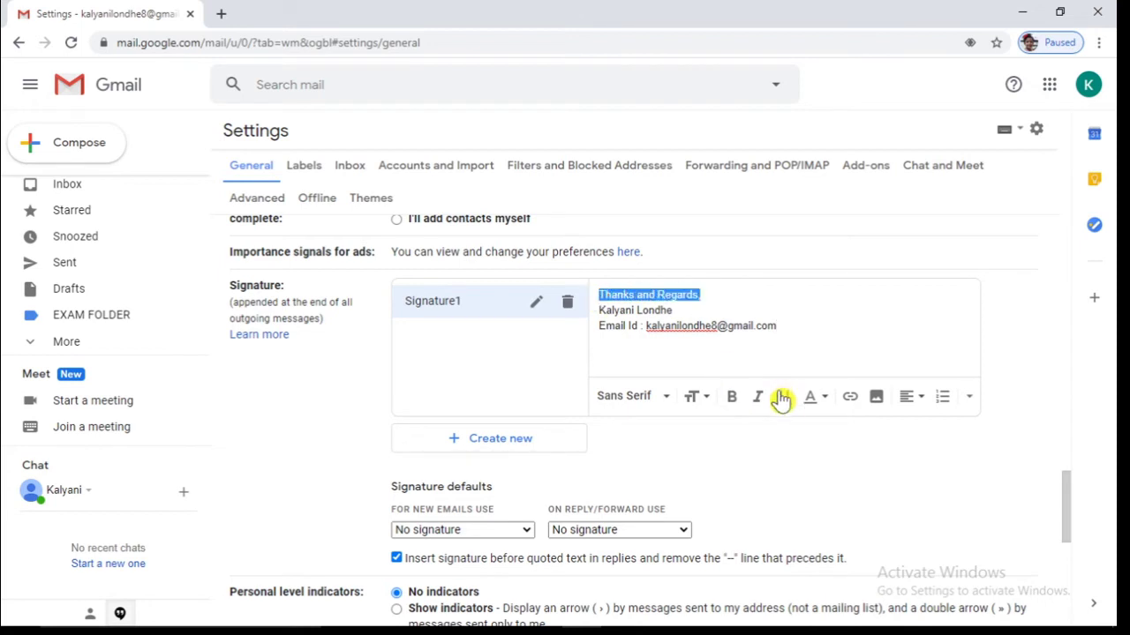
click(732, 399)
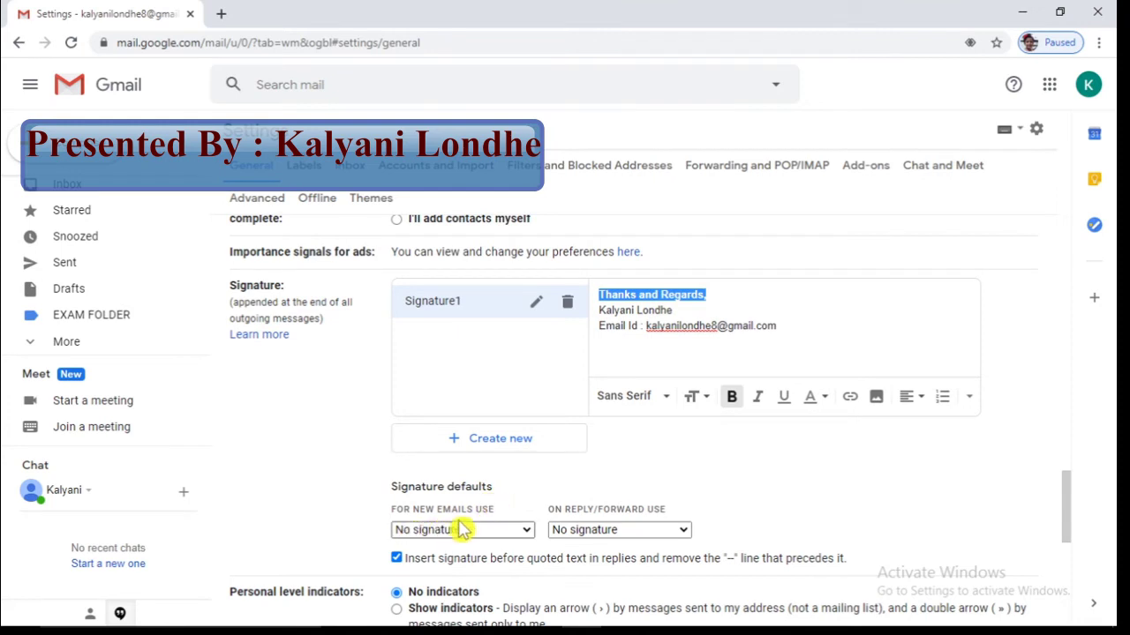
Choose Signature1 for both new emails and replies/forwards, then save the changes
click(527, 532)
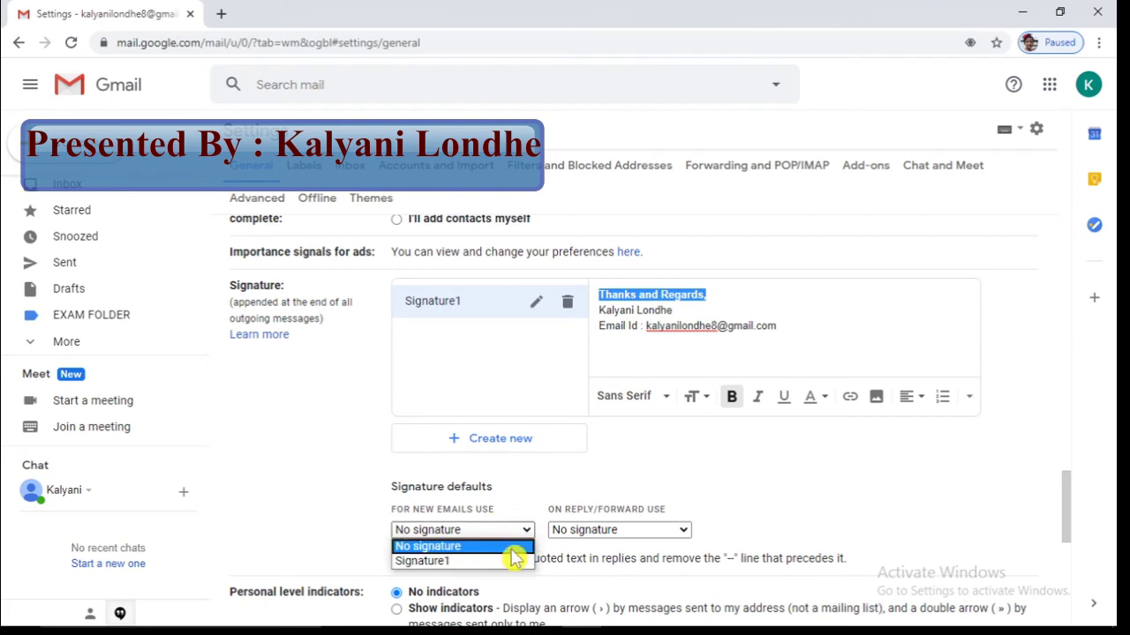
click(509, 563)
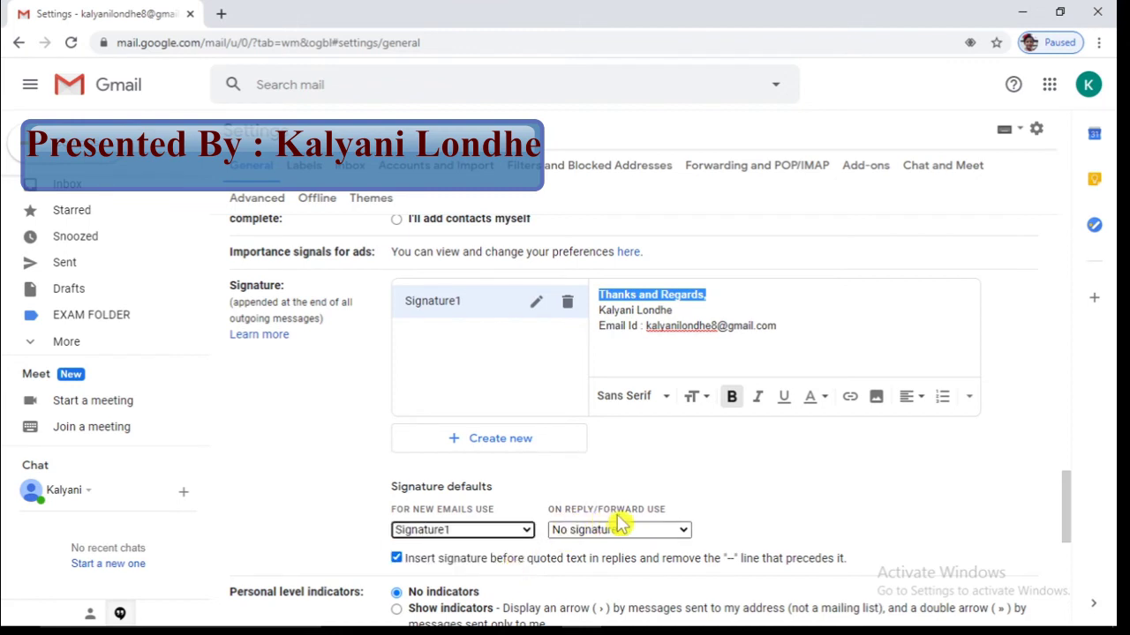
click(685, 533)
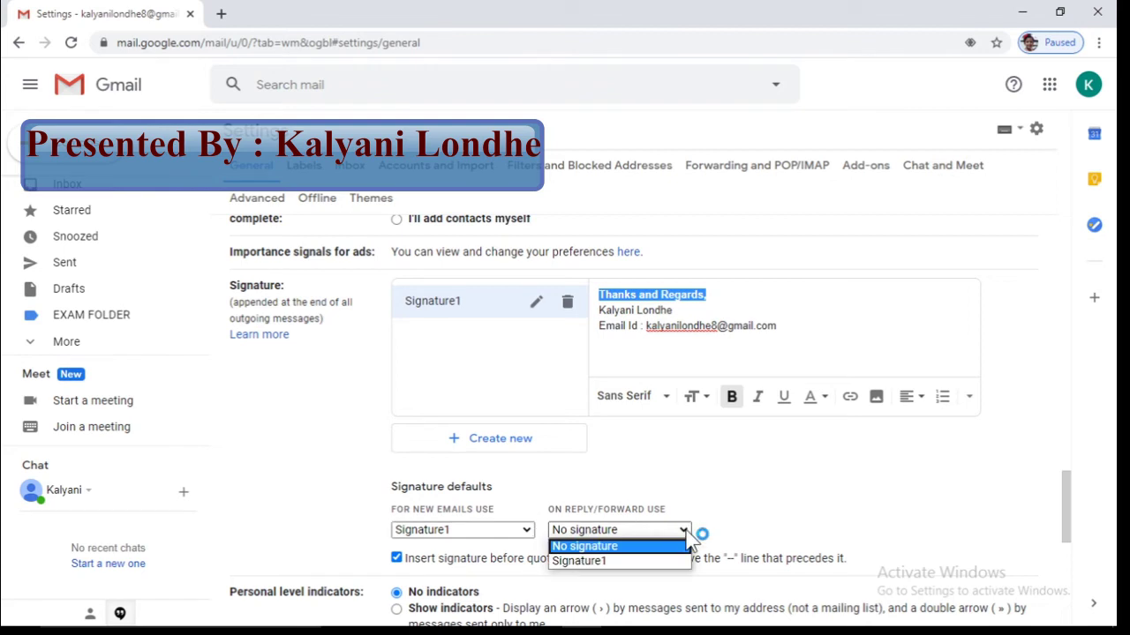
click(648, 569)
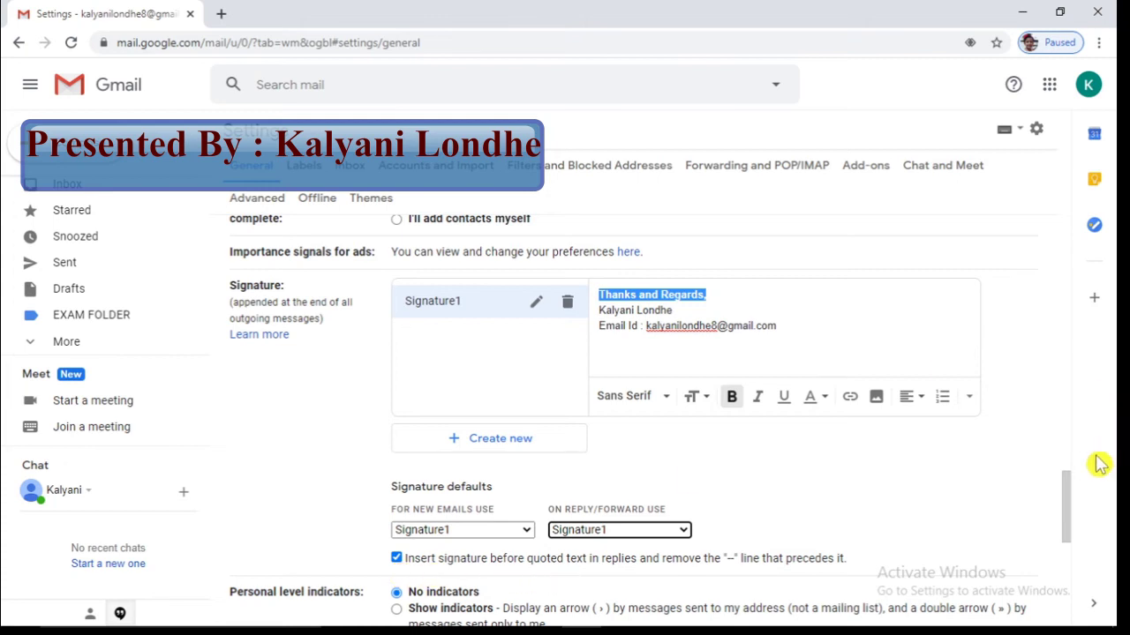
drag(1068, 491, 1079, 600)
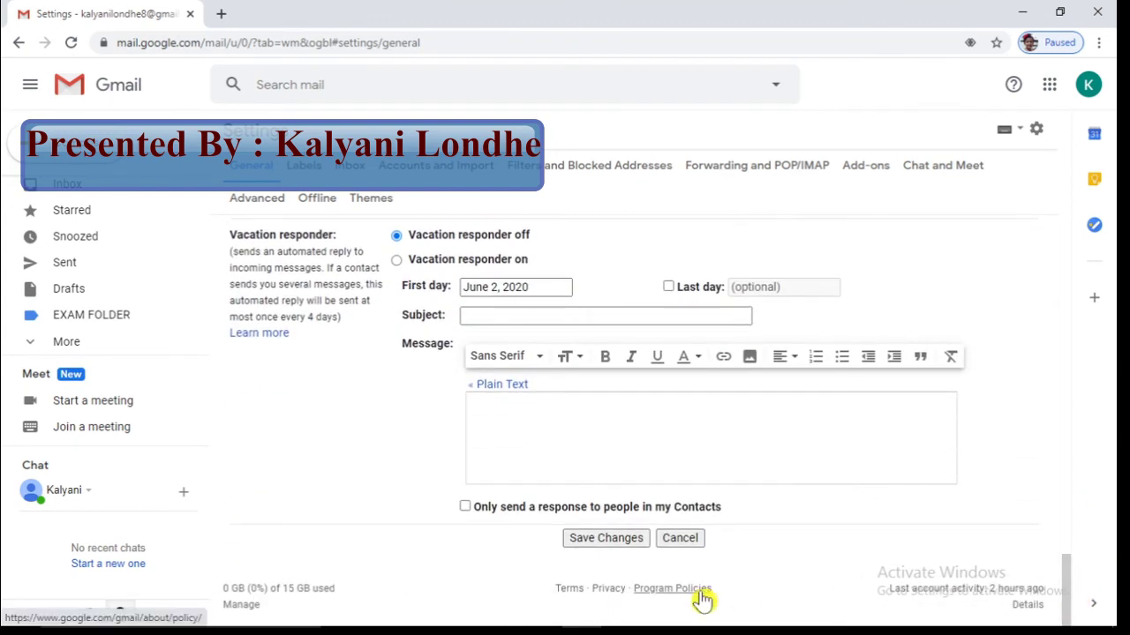
click(605, 540)
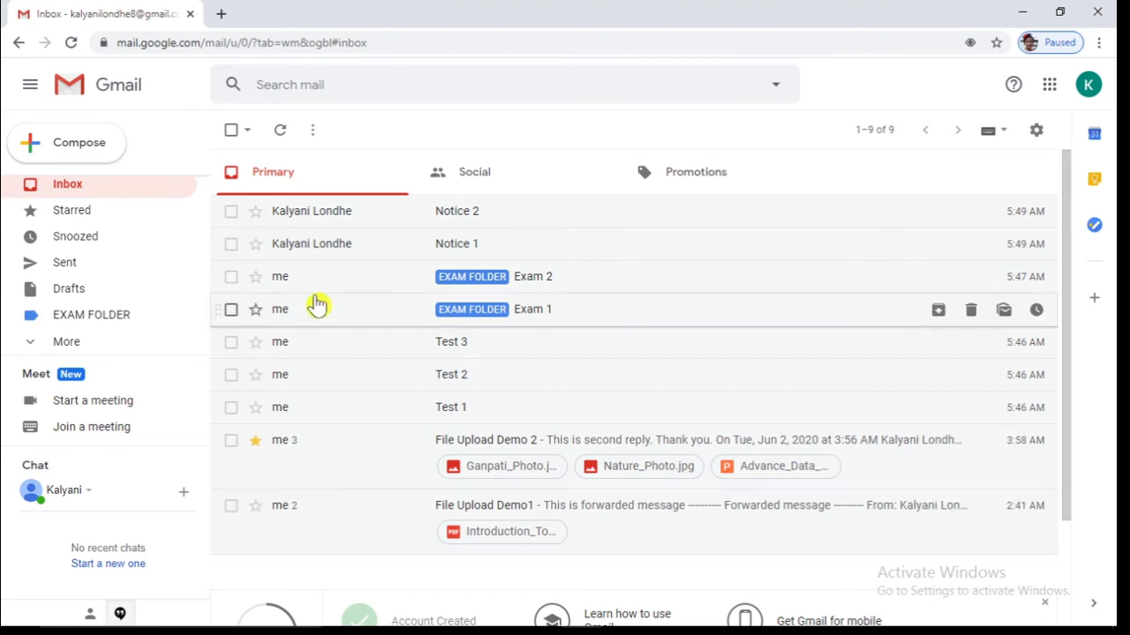
Start a new message and type 'Hello,' above the auto-inserted signature
click(88, 147)
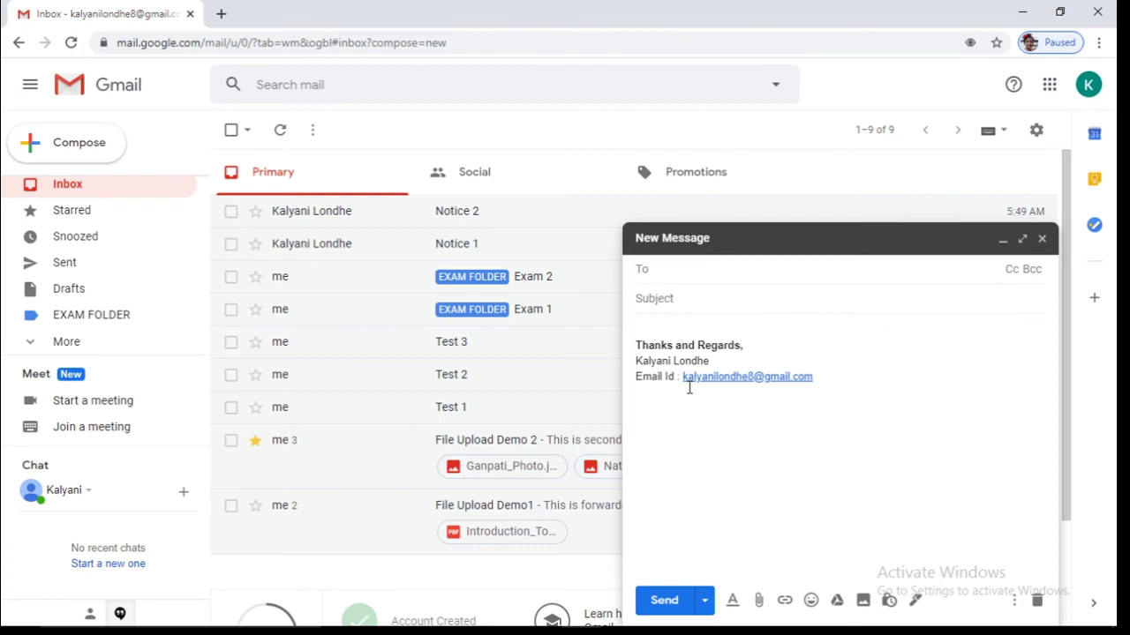
click(652, 331)
text(Hello)
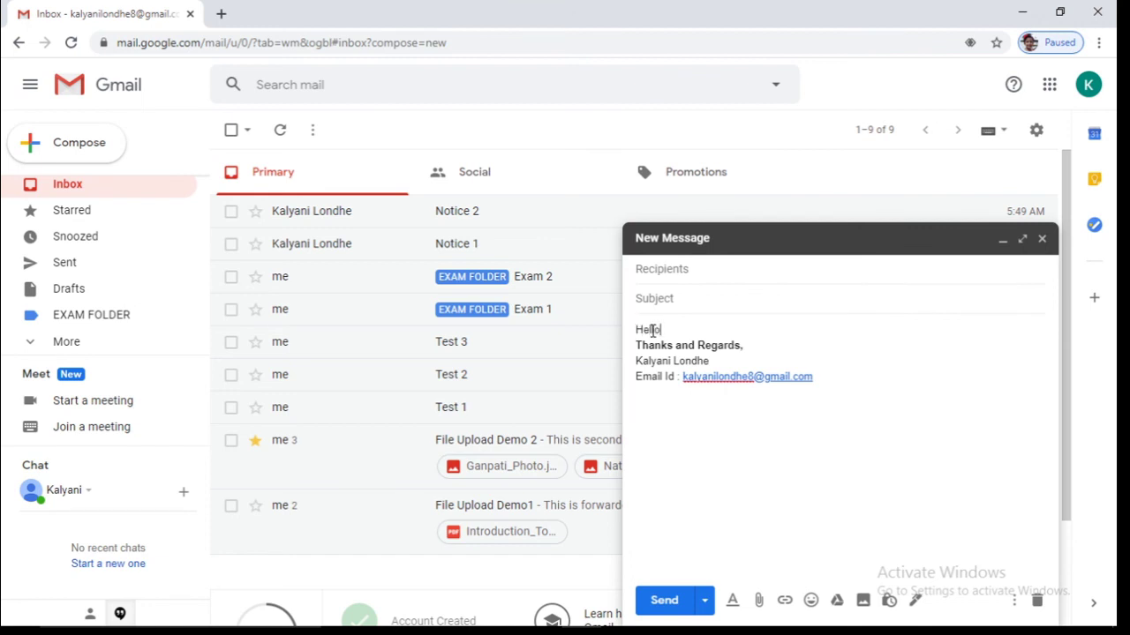
text(,)
key(Return)
key(Return)
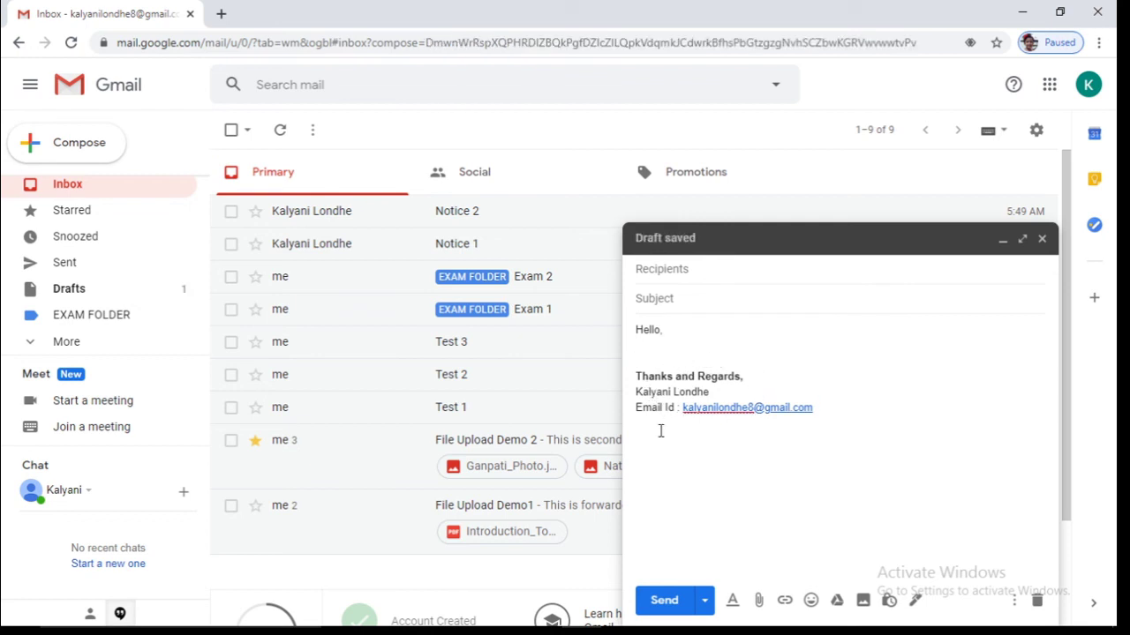
Send it to your own address, then open a fresh draft to confirm Signature1 appears
click(732, 276)
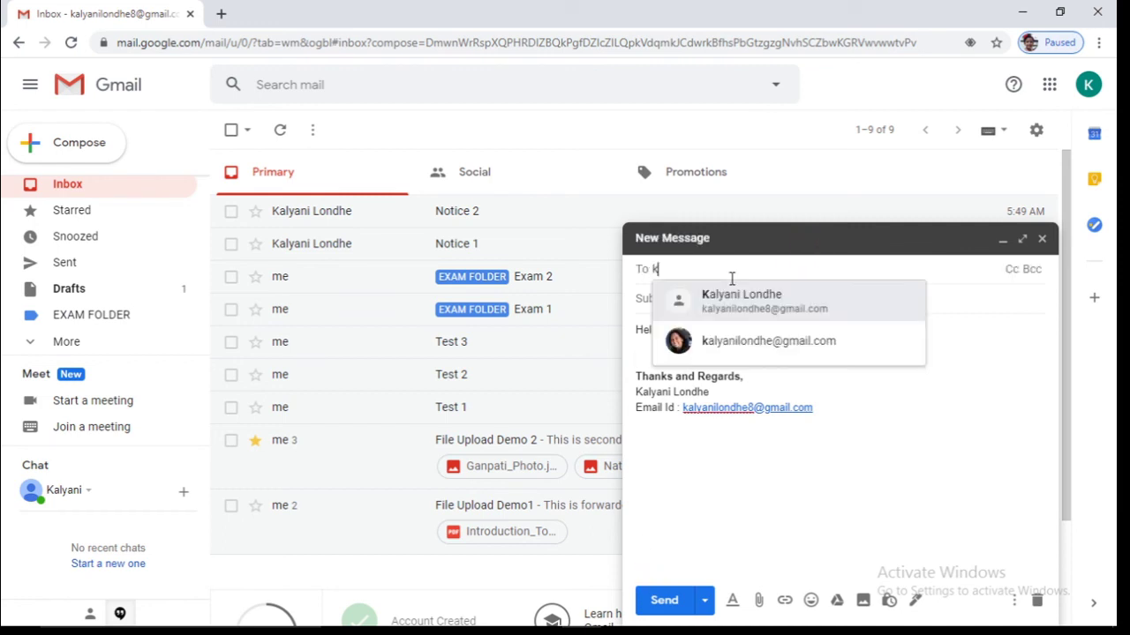
click(736, 308)
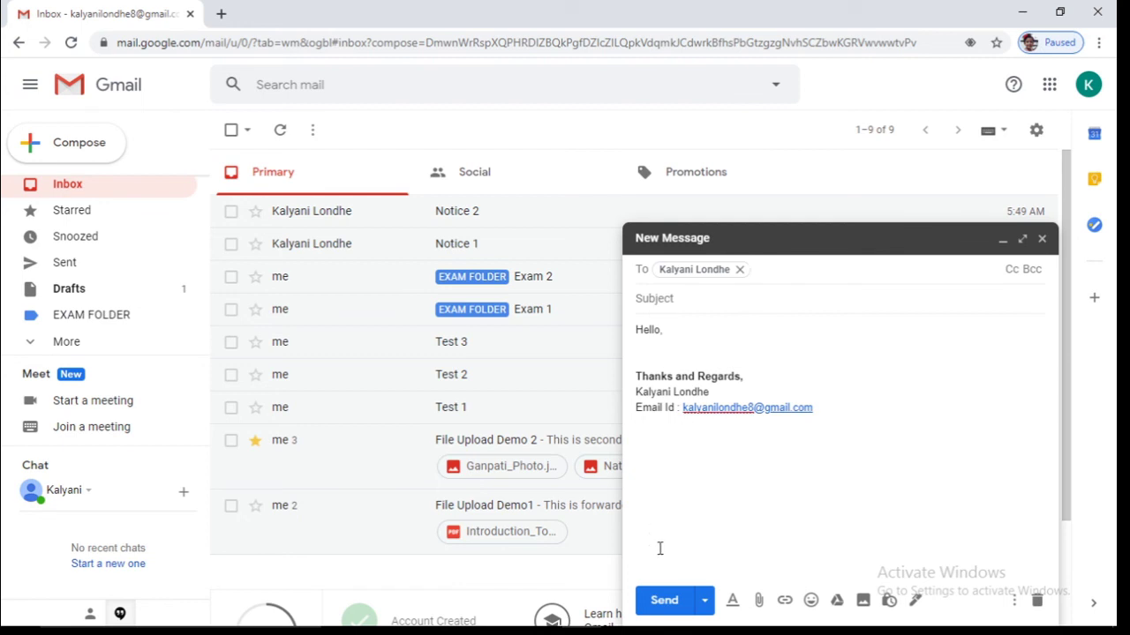
click(665, 602)
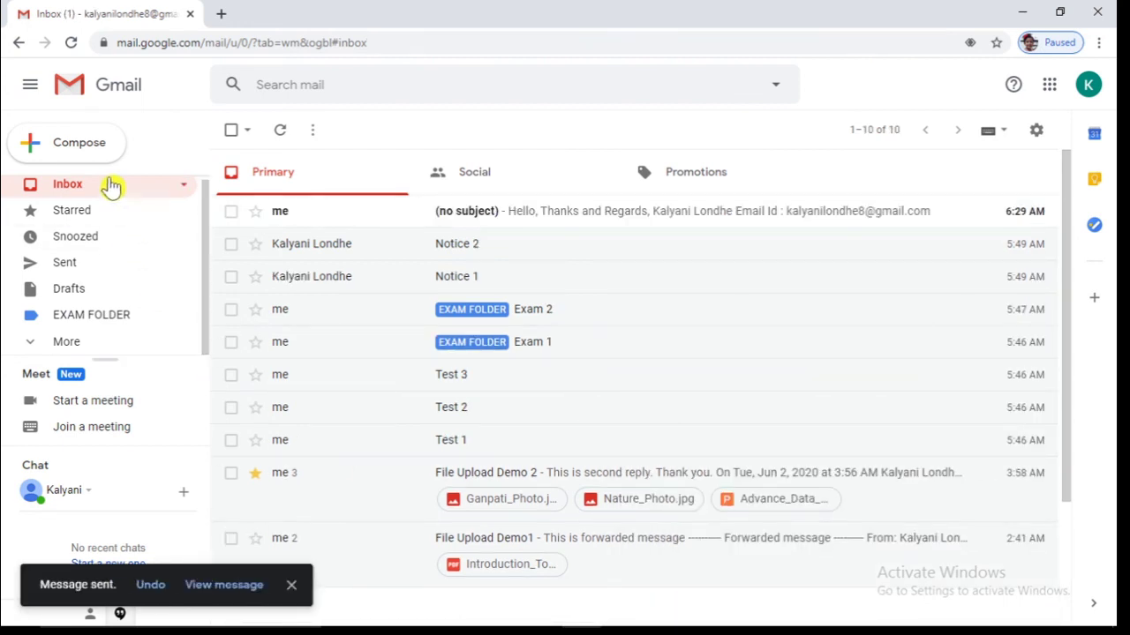
click(95, 155)
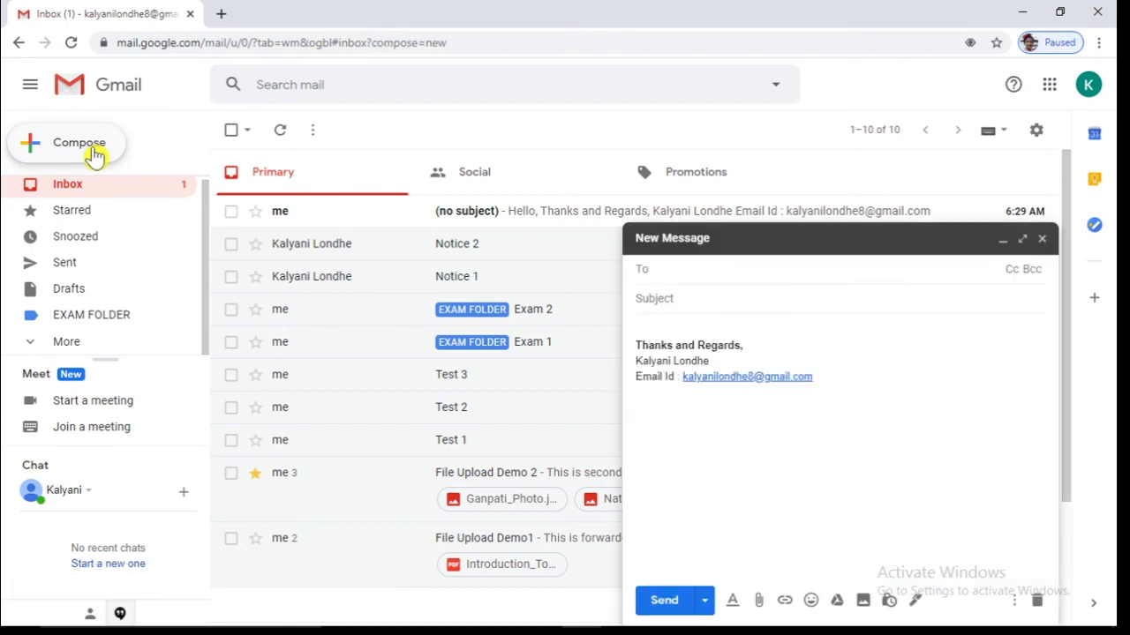